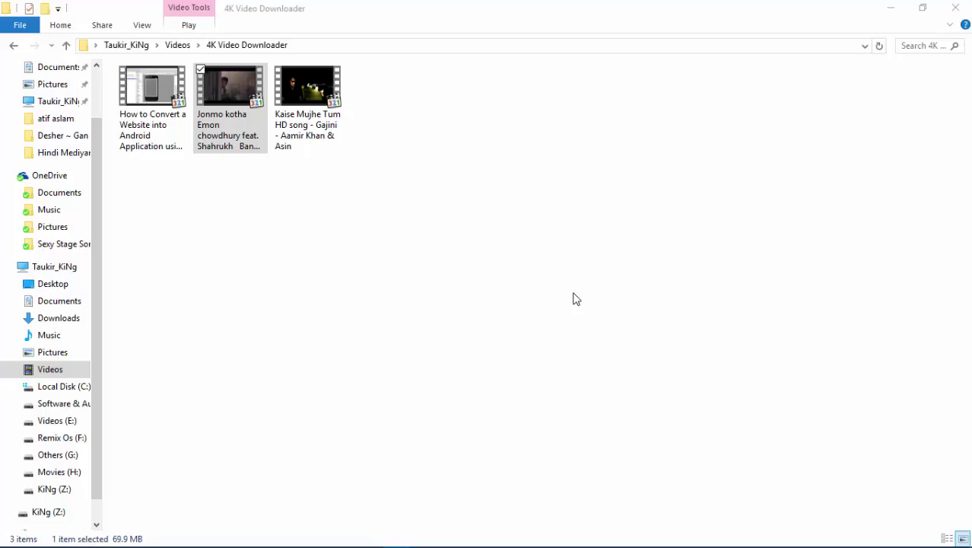
Minimize the video folder, refresh the desktop and launch HD Video Converter Factory Pro.
click(890, 8)
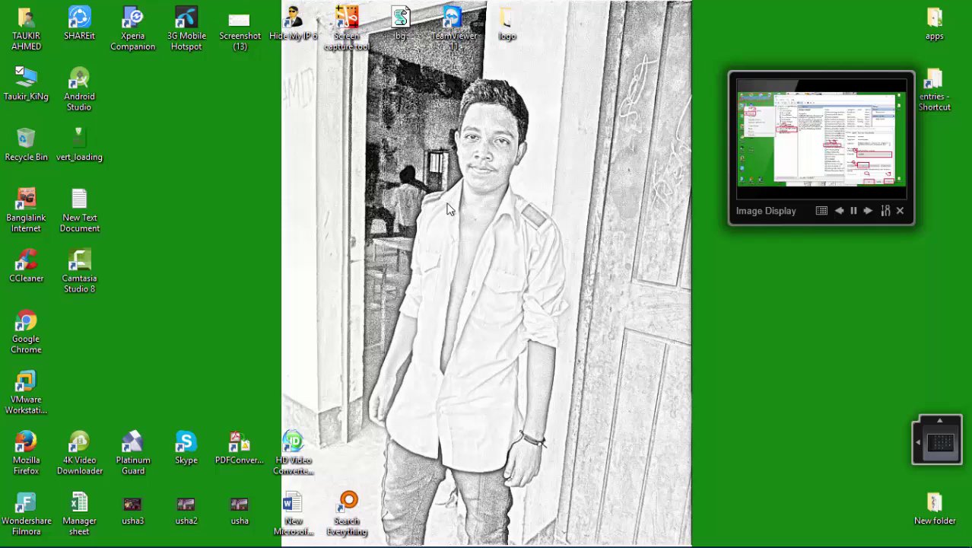
right_click(341, 125)
click(374, 175)
click(290, 462)
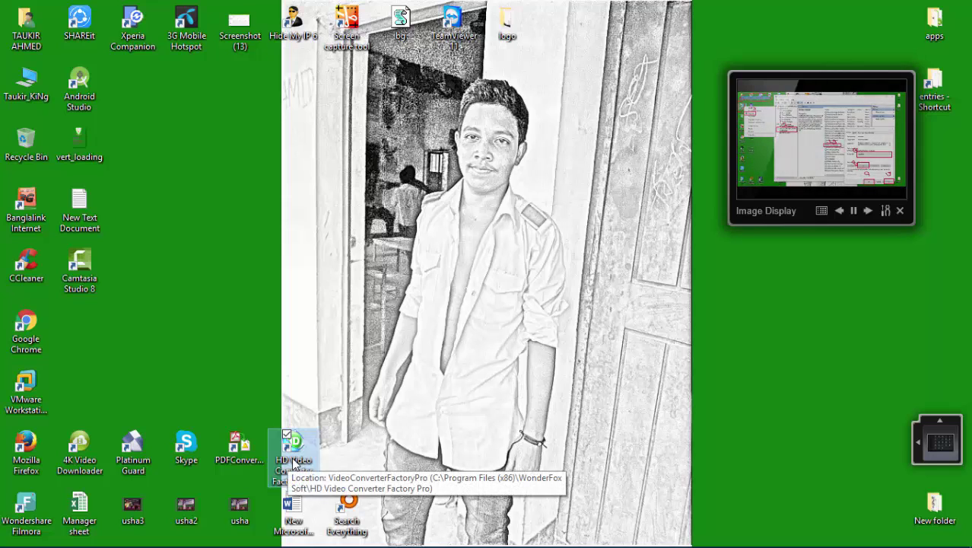
double_click(295, 461)
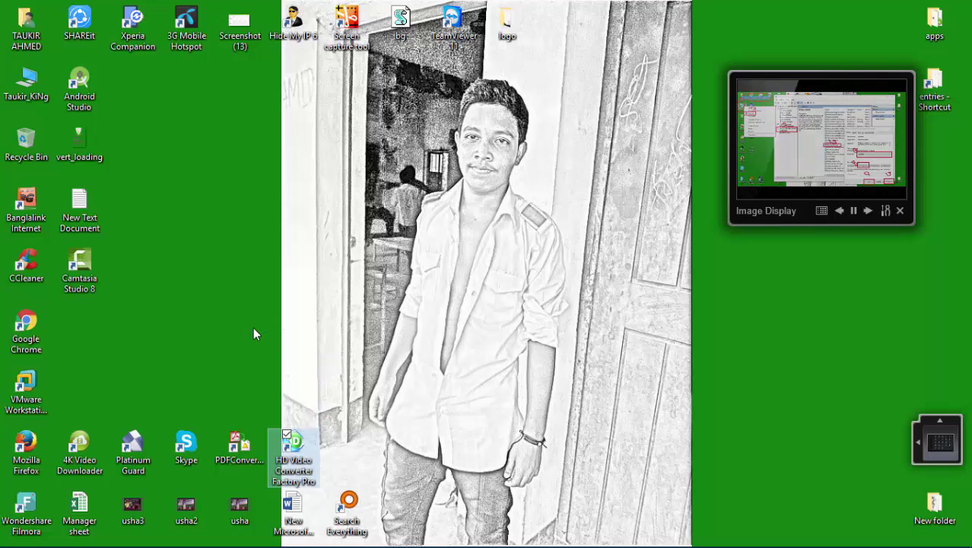
right_click(141, 161)
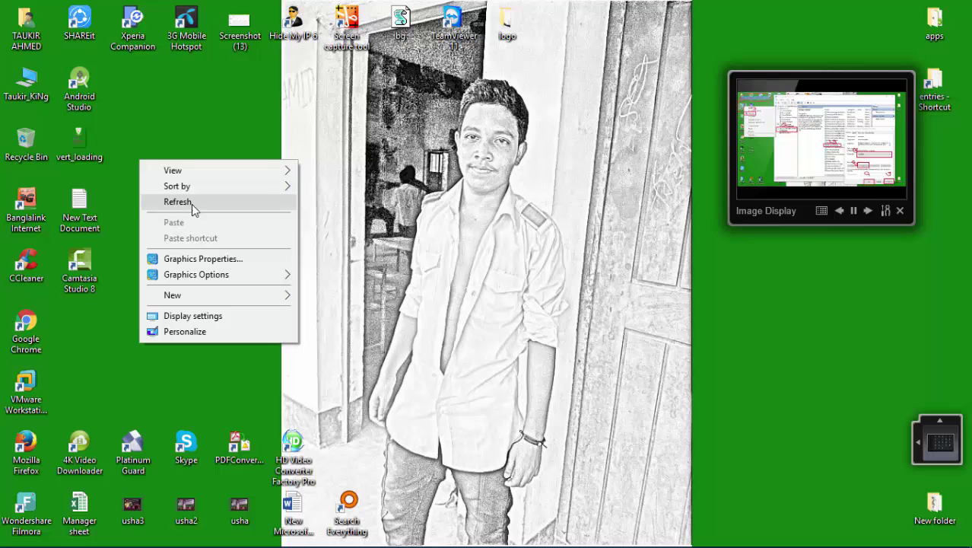
click(192, 202)
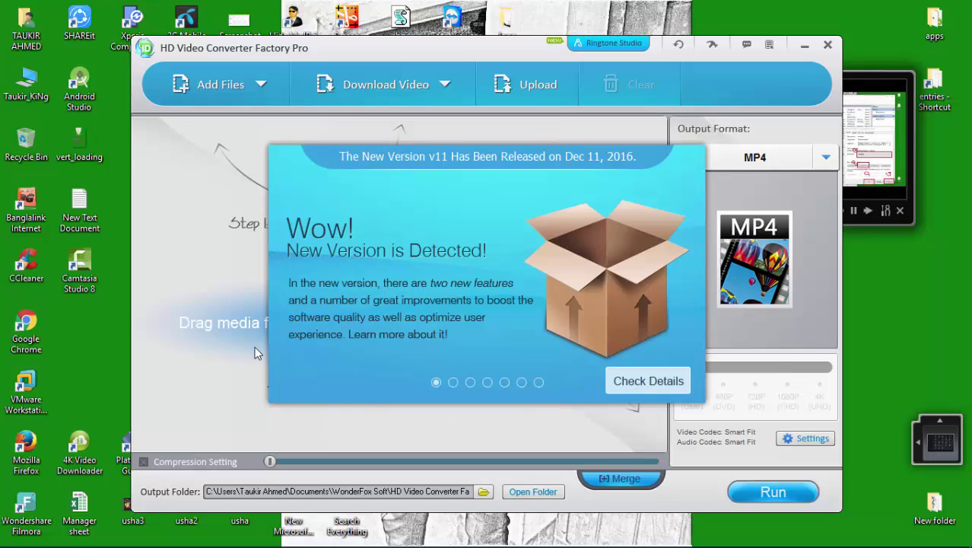
Page through the new-version announcement and postpone the upgrade until next time.
click(630, 384)
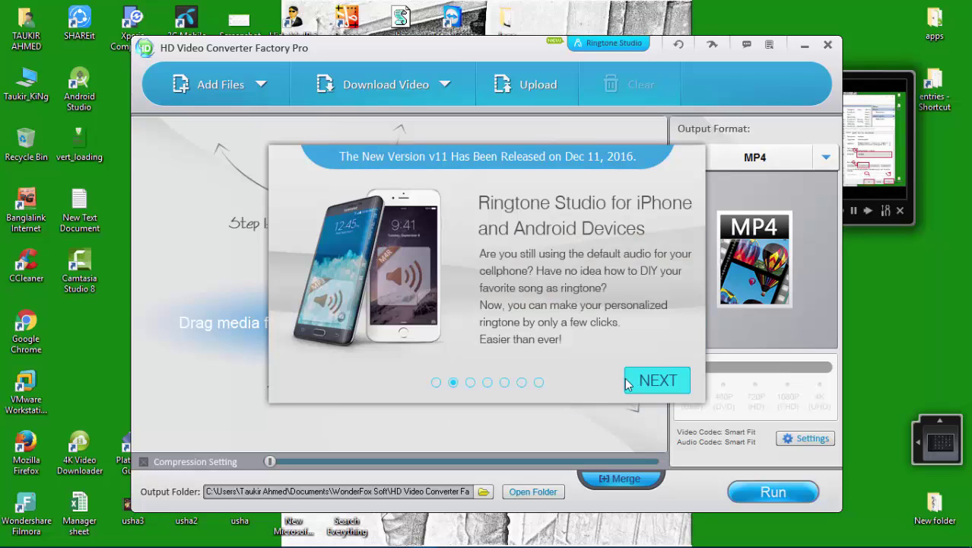
click(643, 382)
click(643, 383)
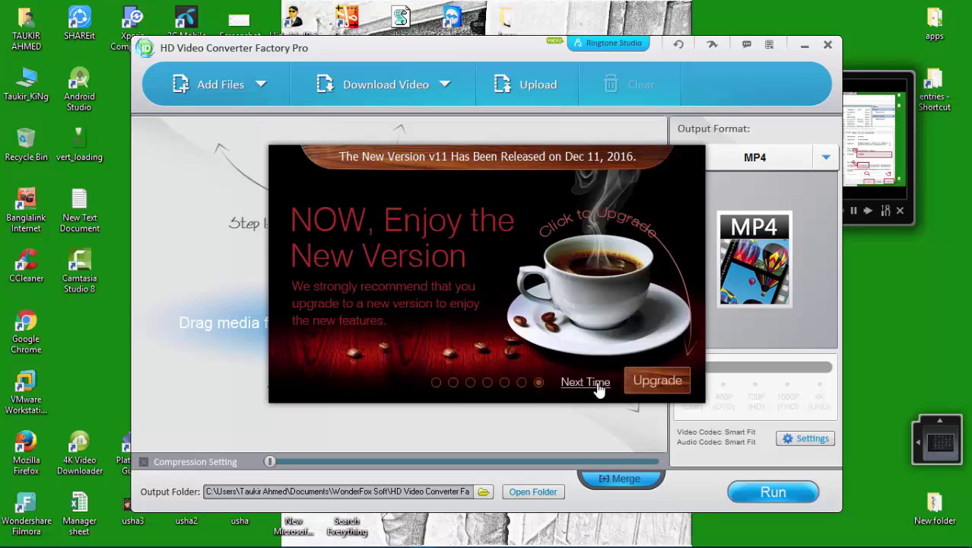
click(567, 381)
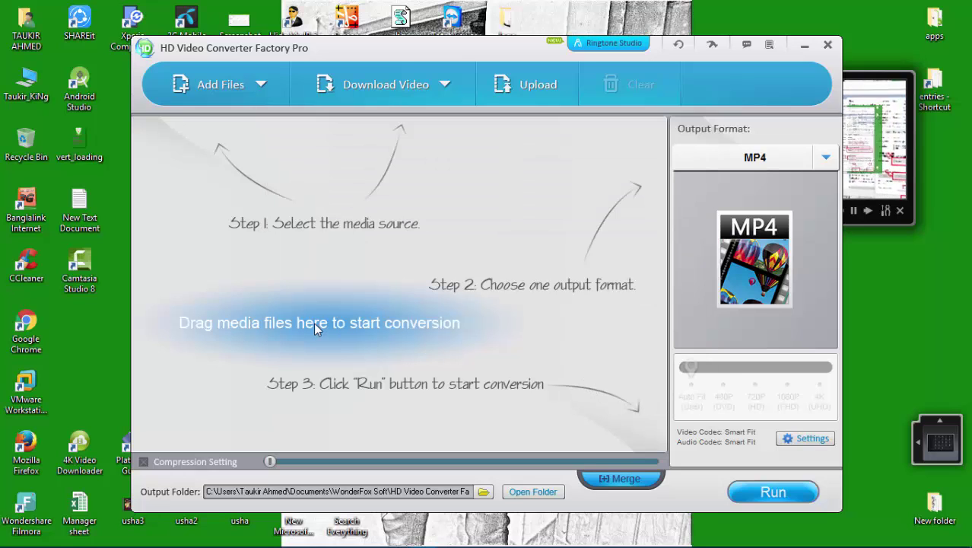
Switch to the 4K Video Downloader folder and check the Jonmo kotha video's file size in its properties.
mouse_move(236, 546)
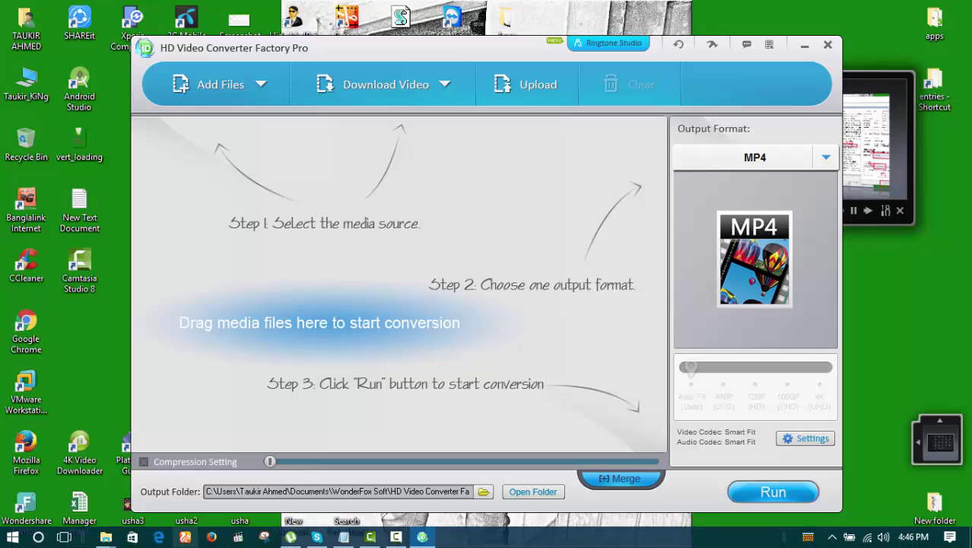
mouse_move(116, 540)
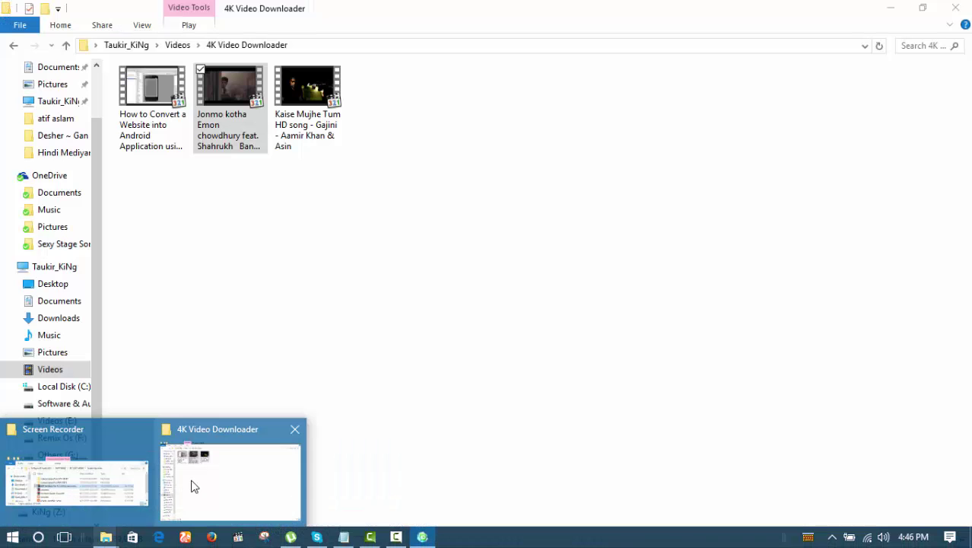
click(191, 487)
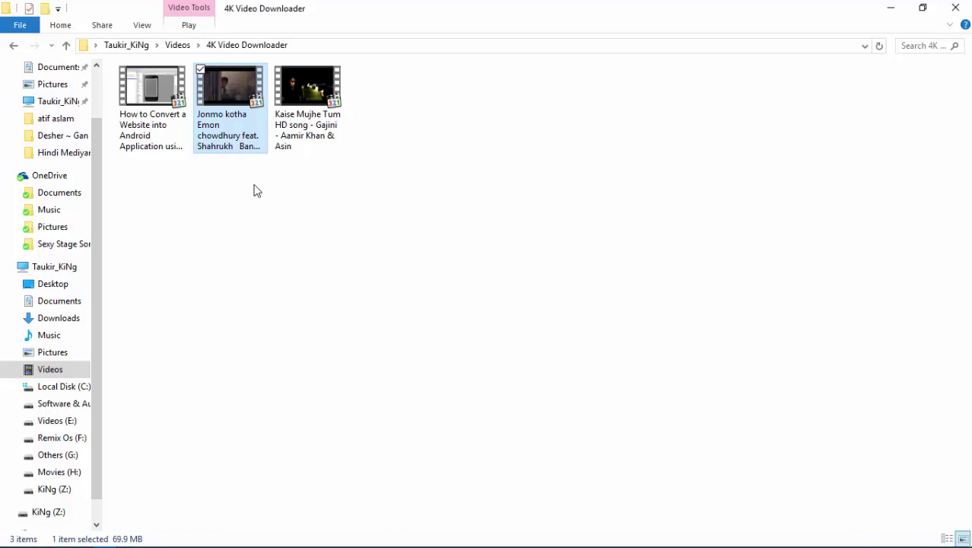
right_click(232, 135)
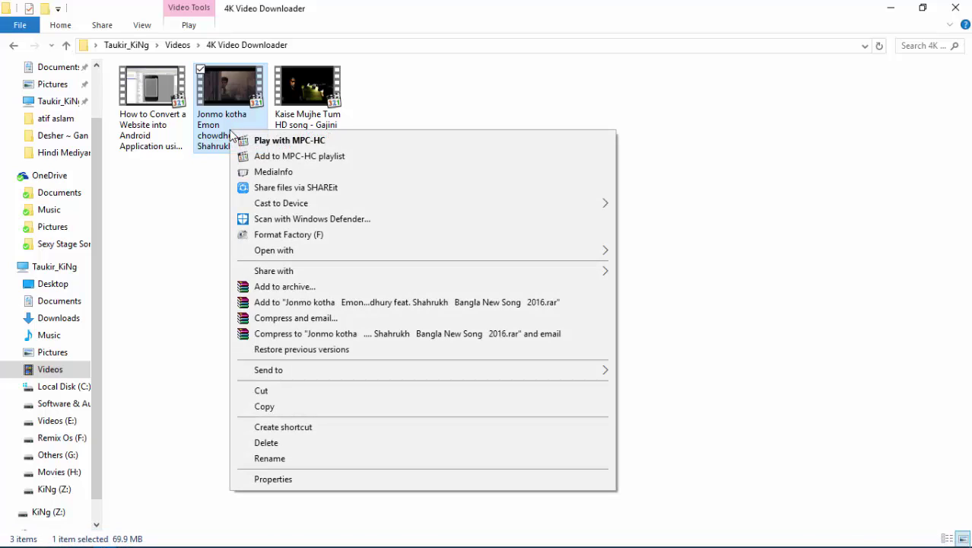
click(262, 479)
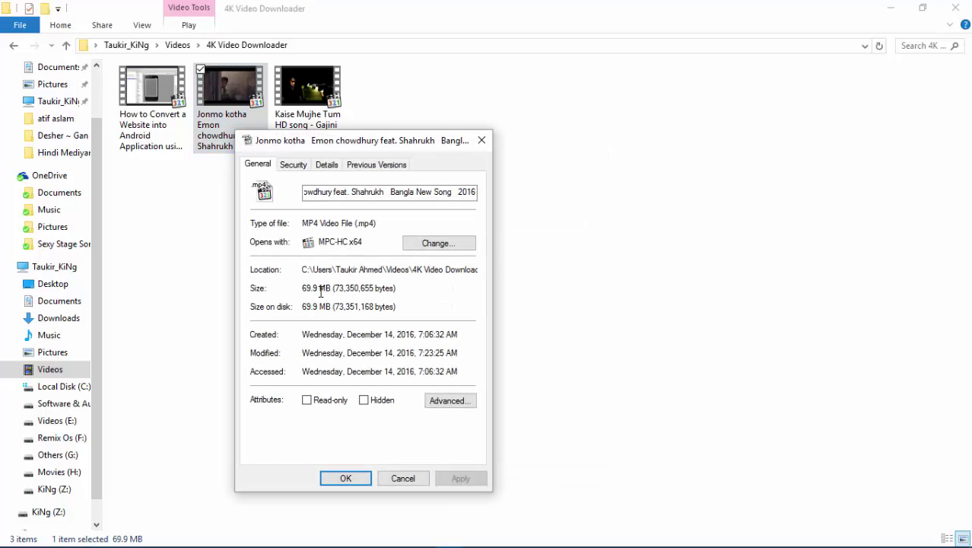
drag(328, 290, 301, 289)
click(304, 286)
mouse_move(304, 287)
mouse_down()
mouse_move(332, 286)
mouse_move(291, 283)
mouse_up()
click(482, 140)
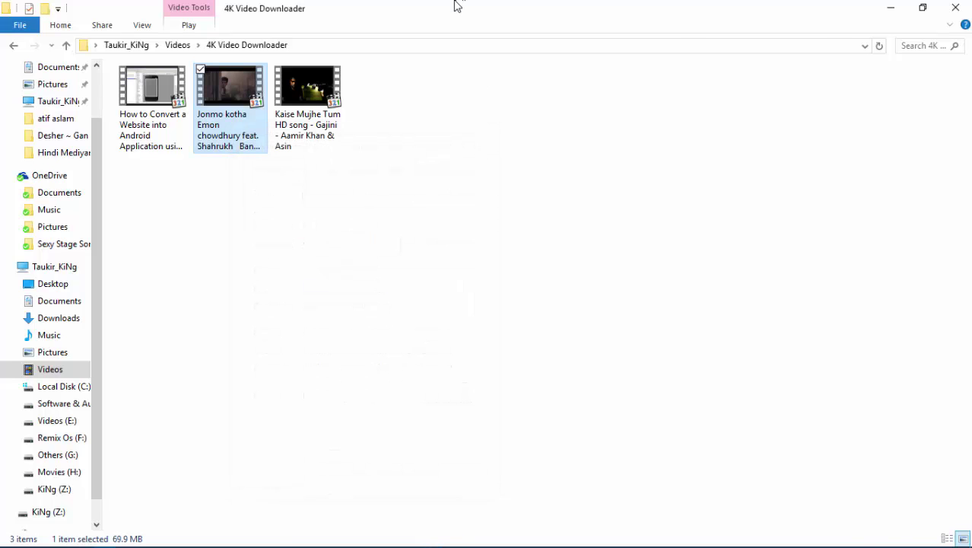
Shrink the folder window and add the Jonmo kotha video to the converter's file list.
double_click(454, 6)
drag(240, 104, 333, 290)
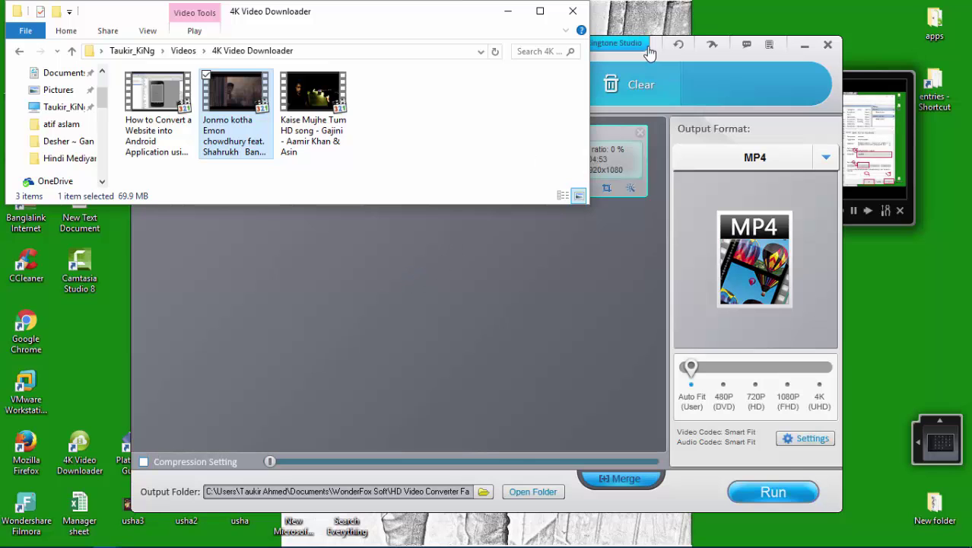
click(794, 58)
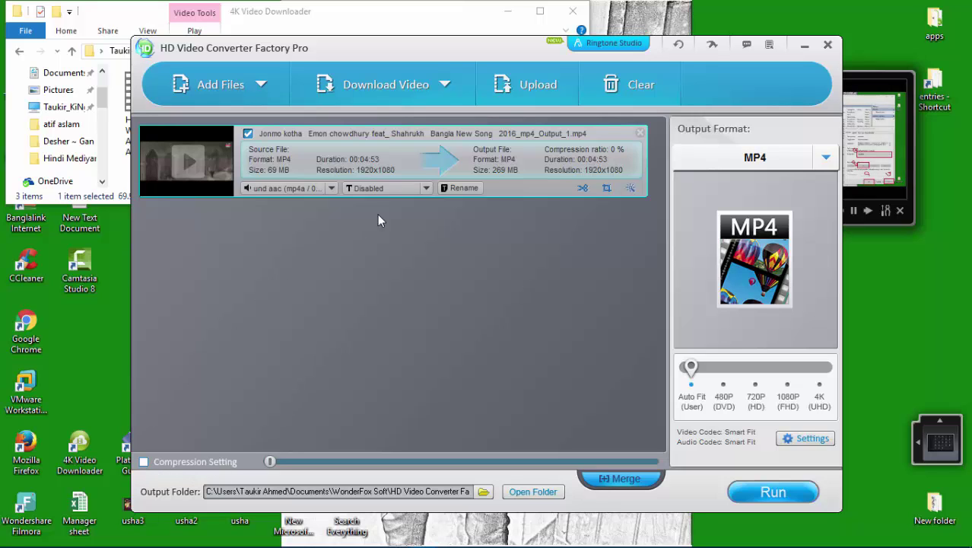
Set the output format to MKV with a 1080P (FHD) resolution.
click(826, 157)
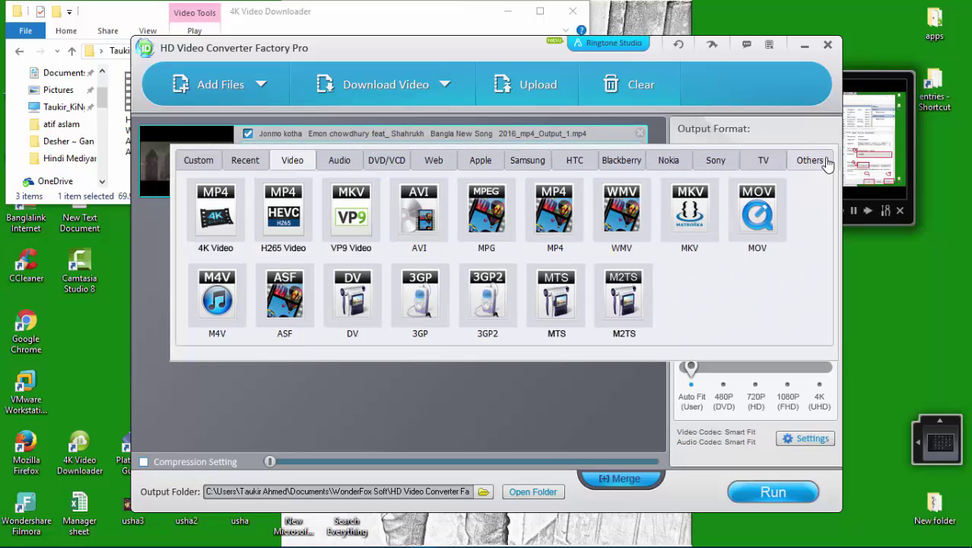
click(689, 220)
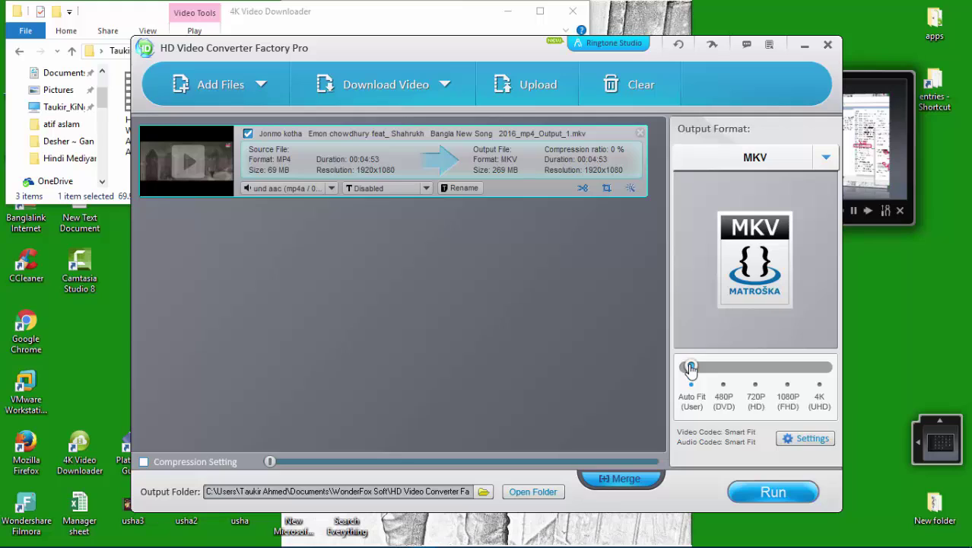
drag(691, 368, 788, 369)
Enable the compression setting and set the compression ratio to 6%.
click(143, 463)
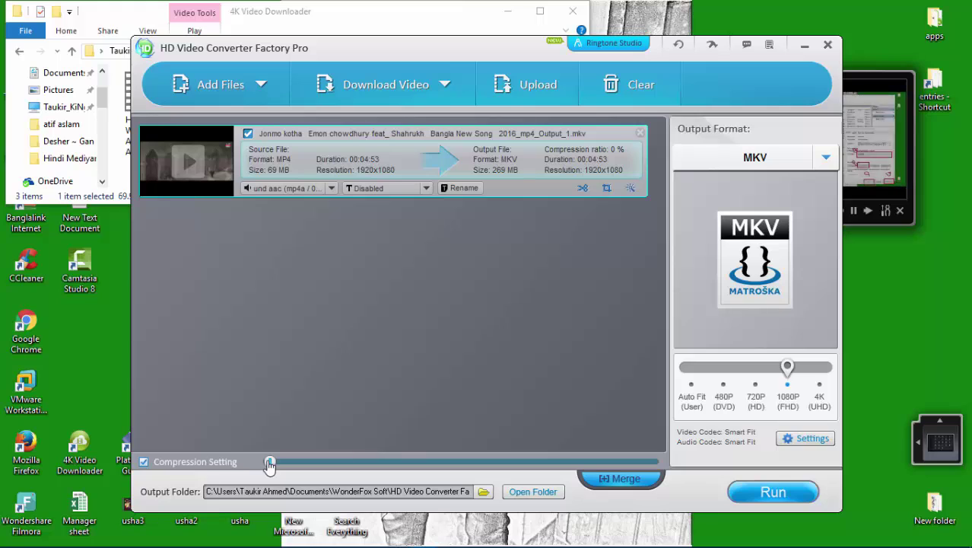
drag(269, 465, 564, 466)
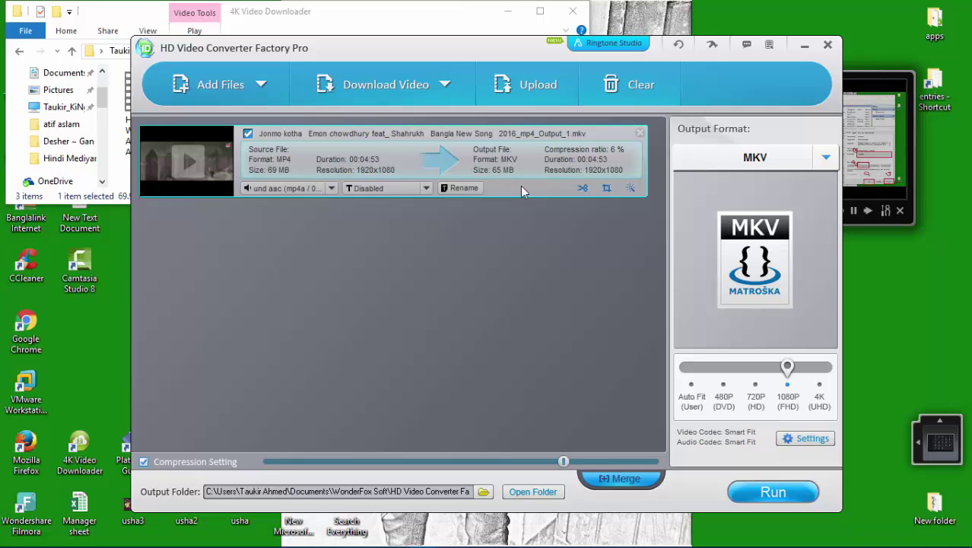
Set the output format to MP4 with a 1080P (FHD) resolution.
click(775, 158)
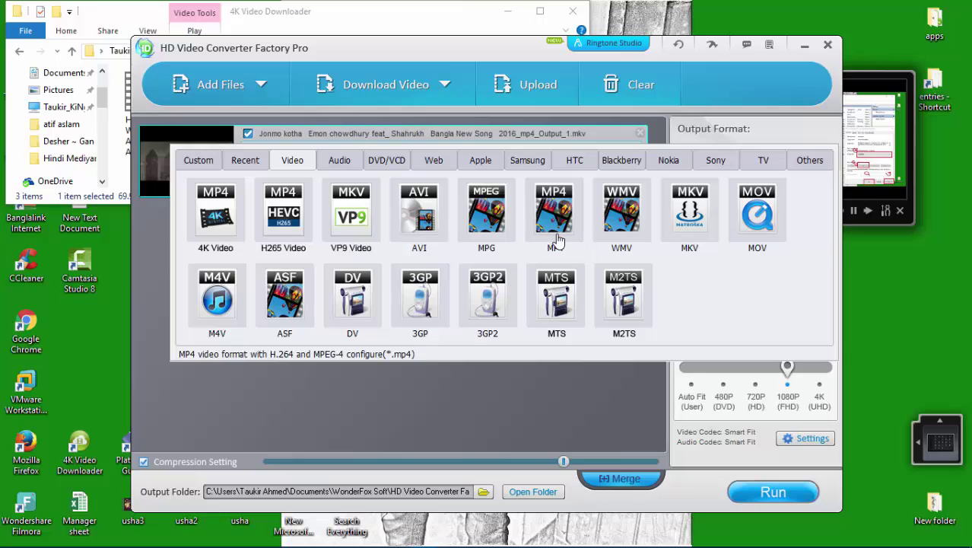
click(555, 229)
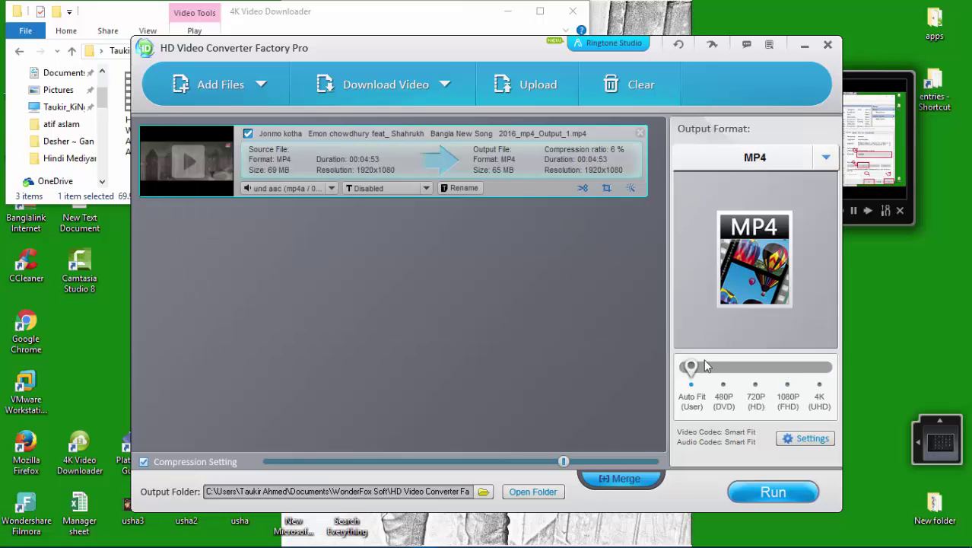
drag(706, 376, 787, 371)
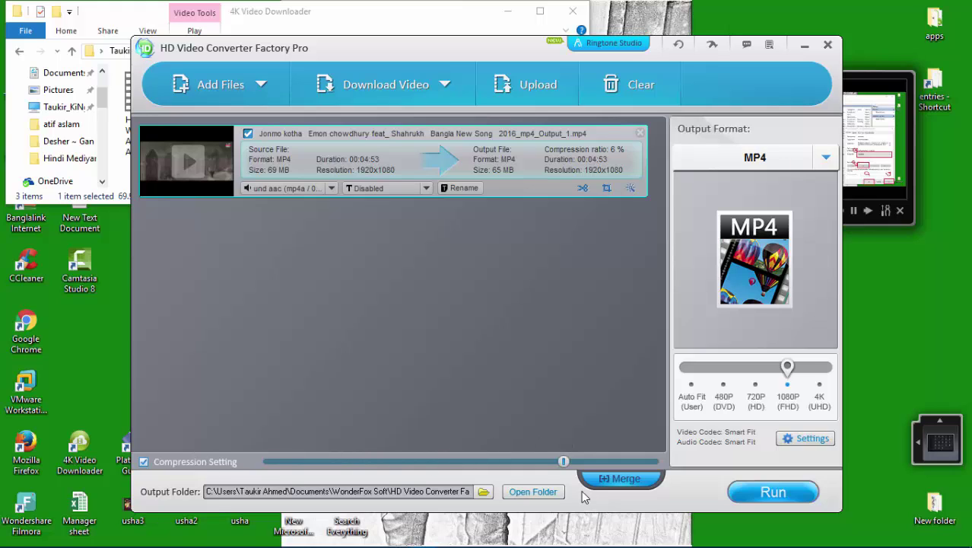
Raise the compression ratio to 59% and run the conversion, closing the source folder window.
drag(563, 461, 618, 456)
click(758, 496)
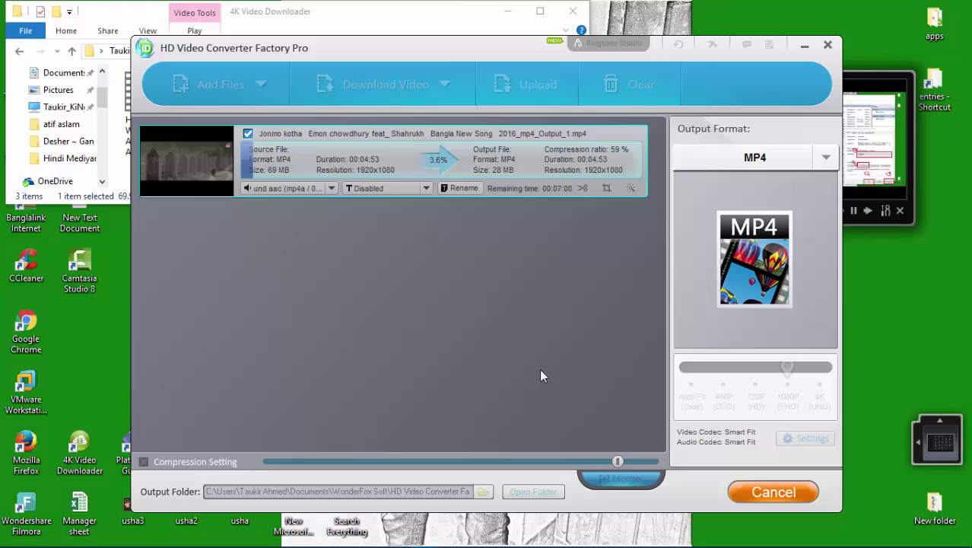
click(572, 10)
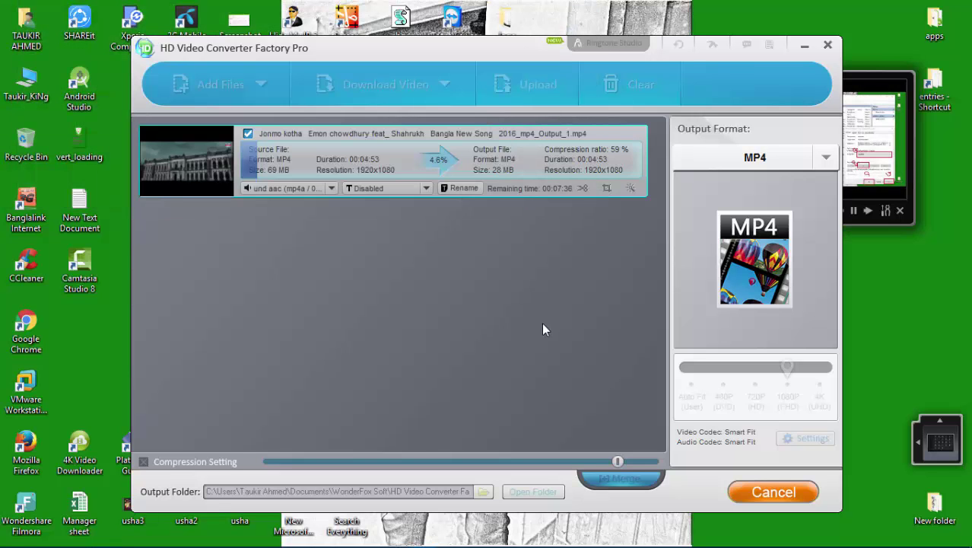
mouse_move(532, 546)
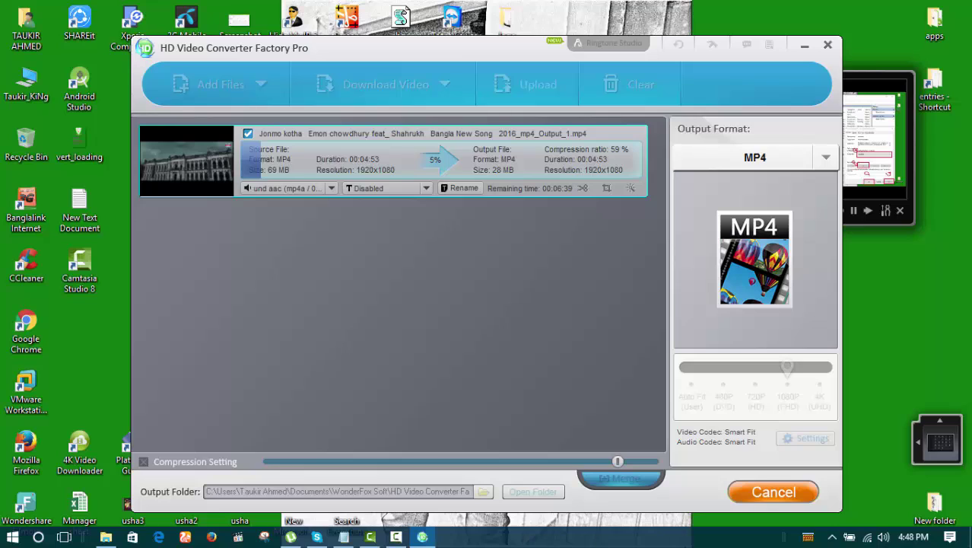
click(833, 535)
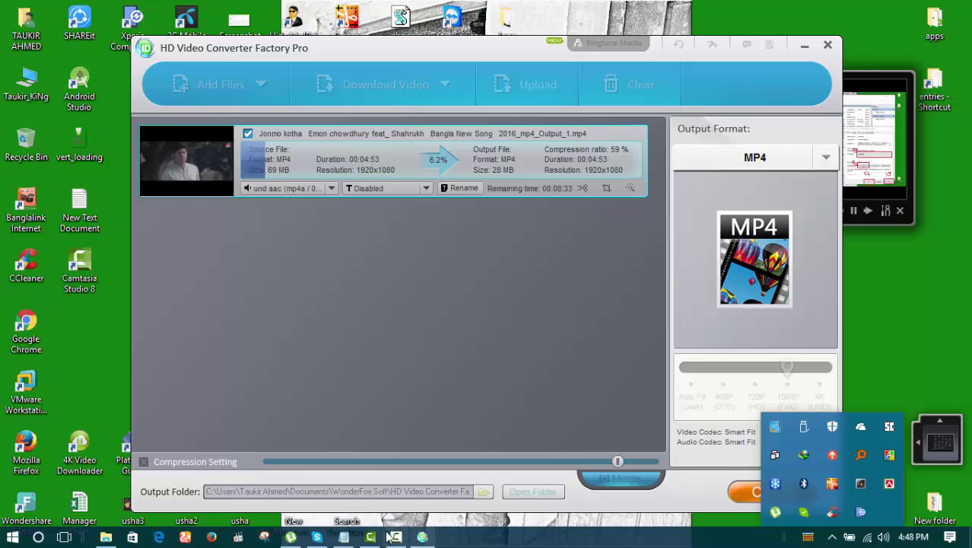
mouse_move(394, 538)
click(394, 495)
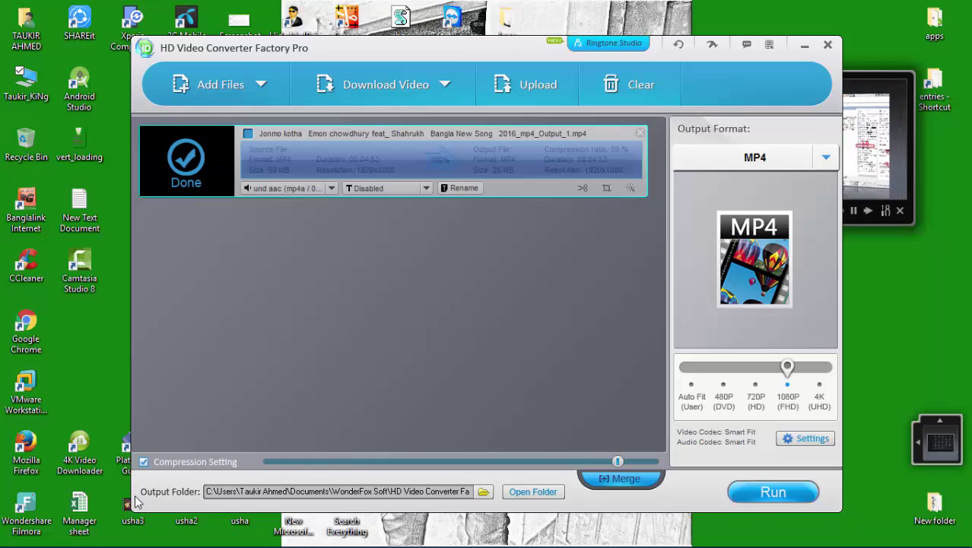
Open the converter's output folder and play the compressed Jonmo kotha video.
drag(135, 501, 155, 491)
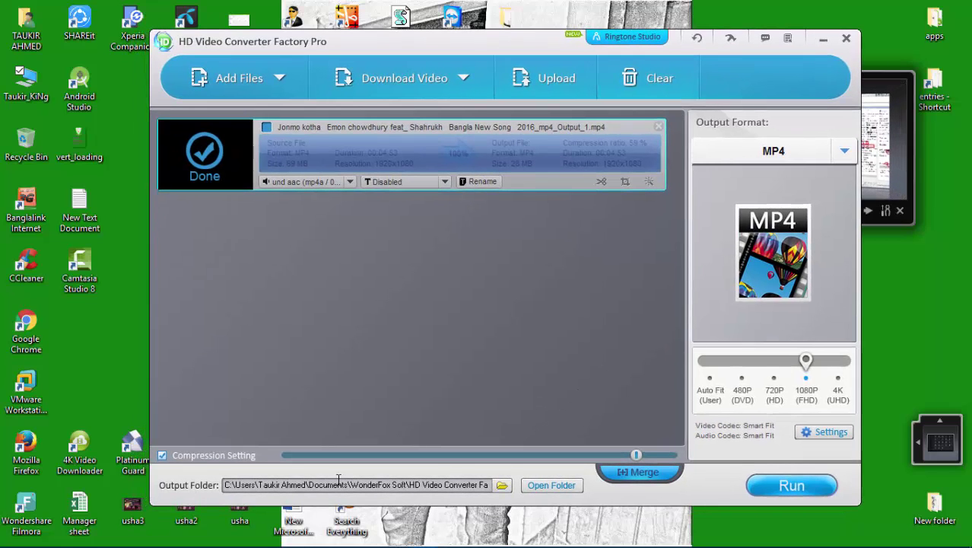
click(521, 487)
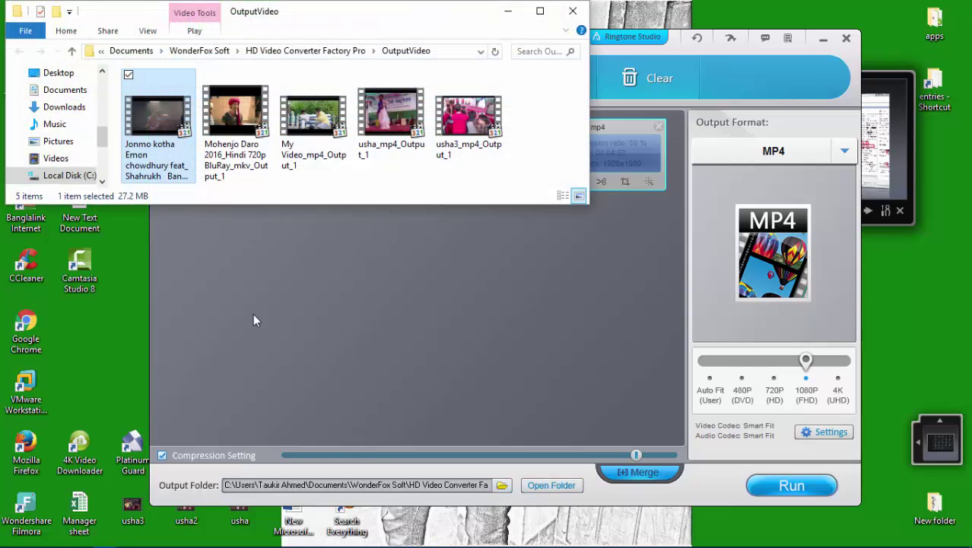
double_click(159, 114)
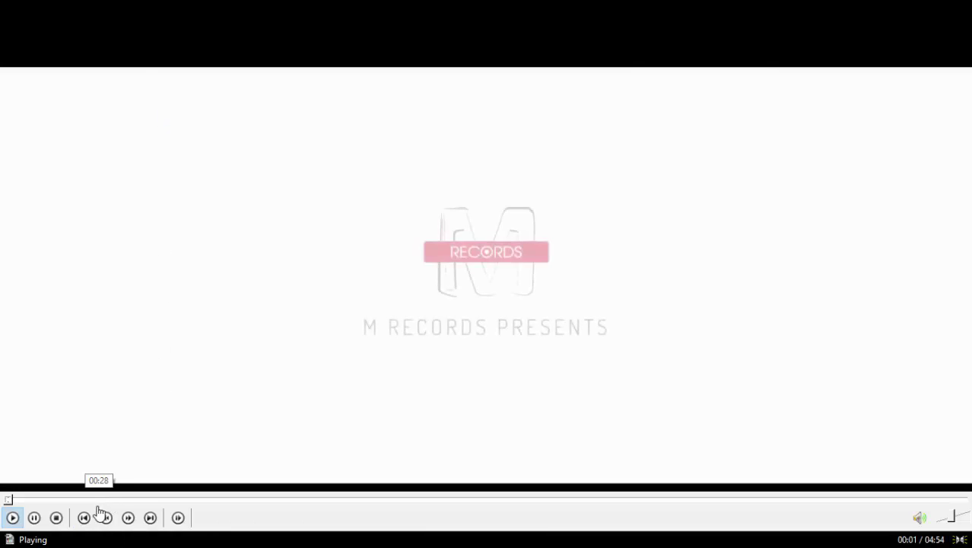
Skip through the compressed video at several points up to about 01:50 to examine its picture quality.
click(79, 500)
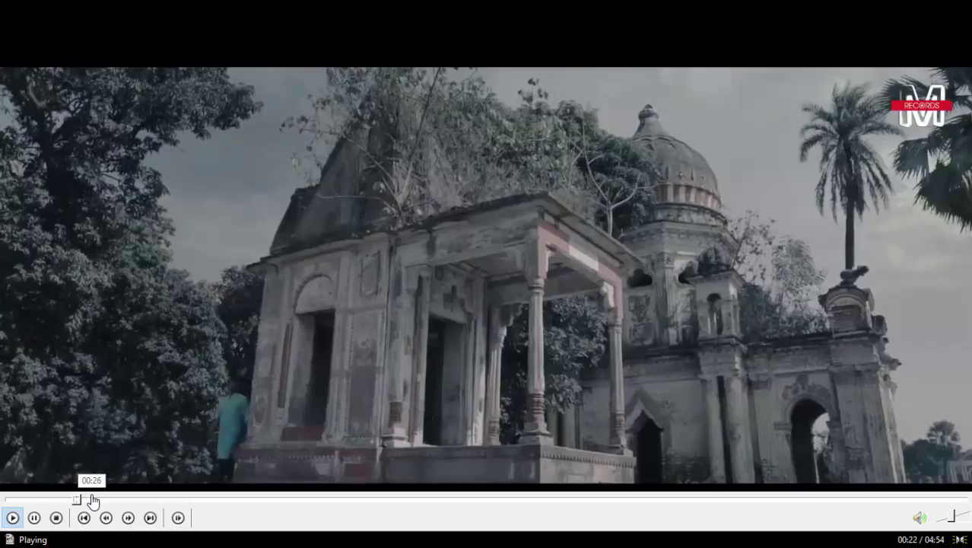
click(123, 500)
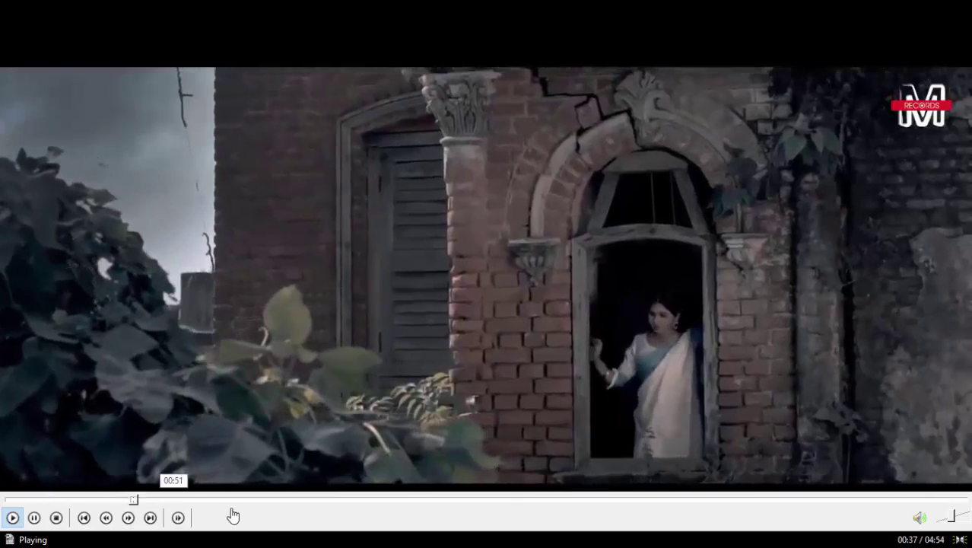
click(233, 500)
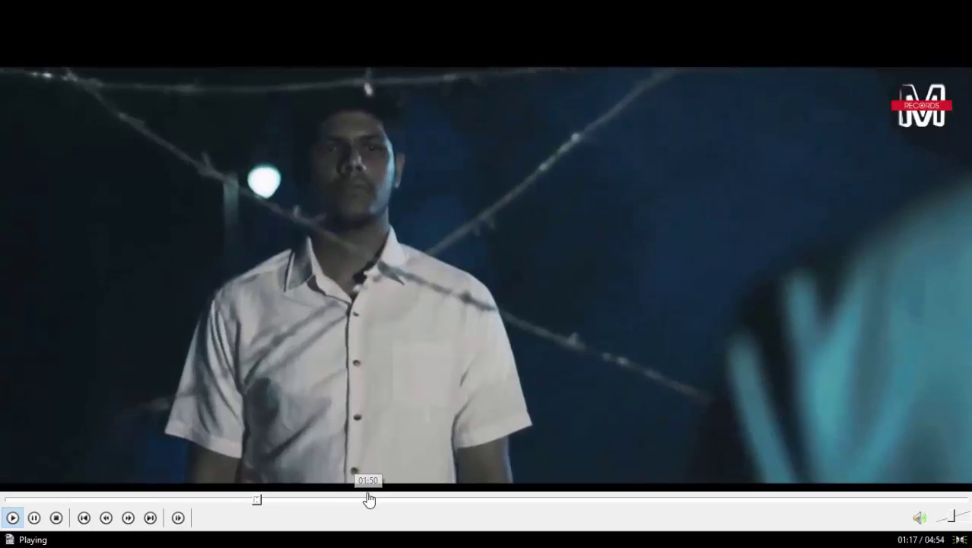
click(369, 499)
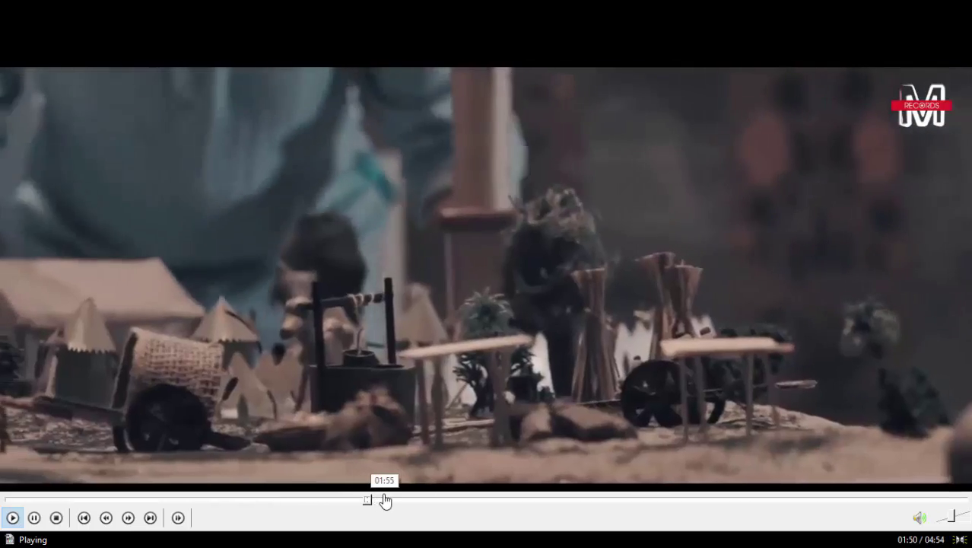
Skip through the rest of the compressed video up to about 04:15 to examine its picture quality, and close the player.
click(493, 501)
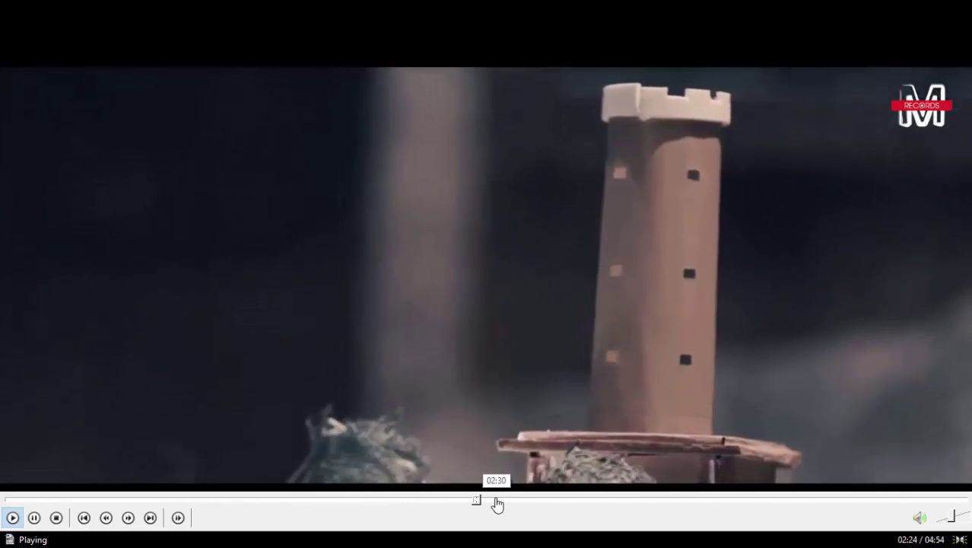
click(624, 499)
click(641, 503)
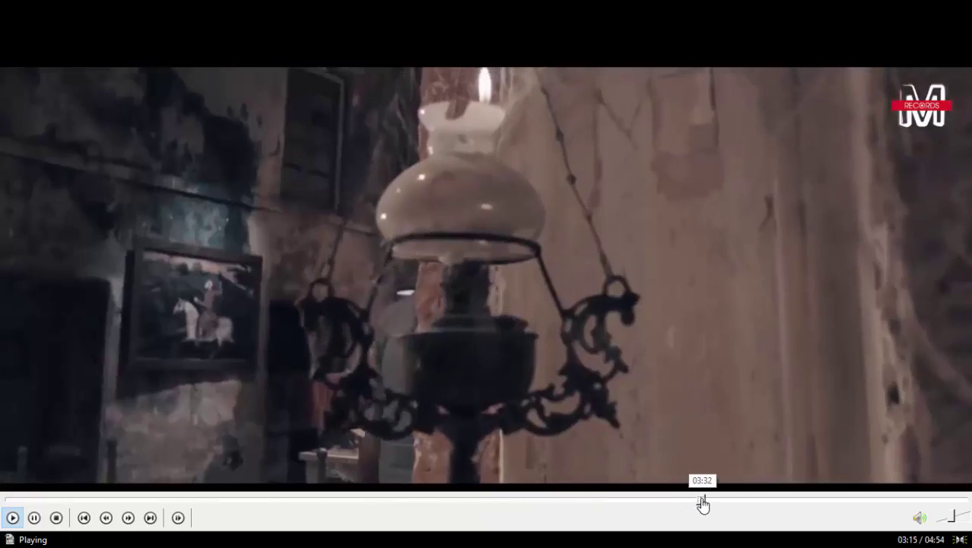
click(701, 503)
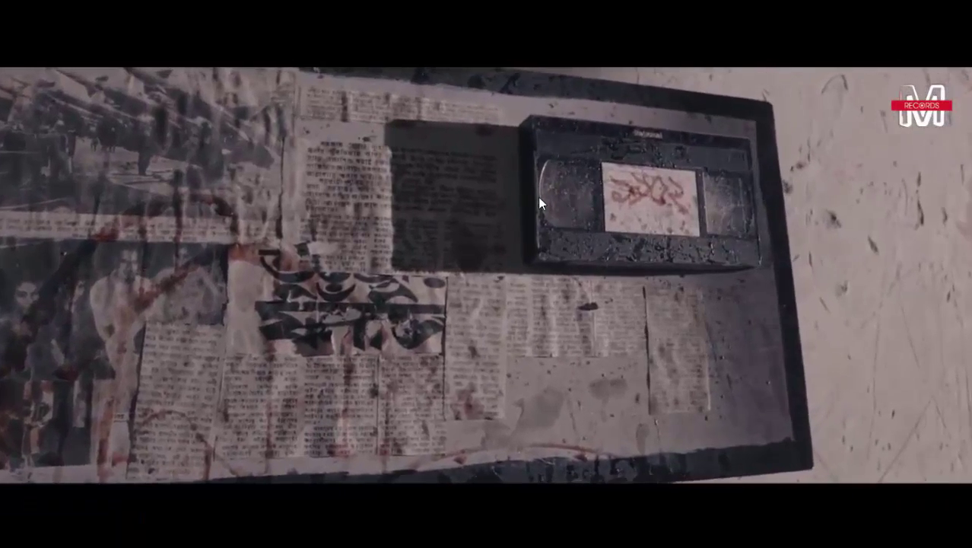
double_click(538, 197)
double_click(574, 278)
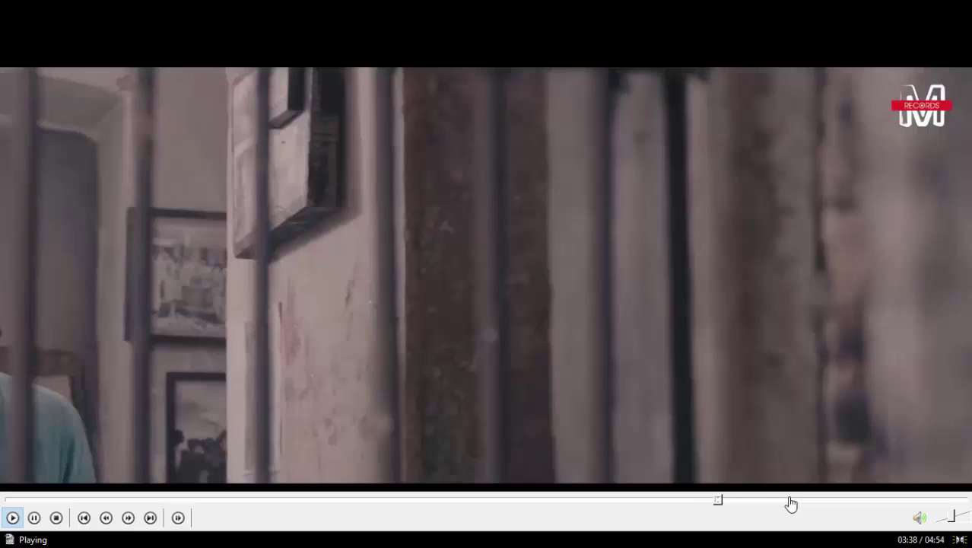
click(791, 500)
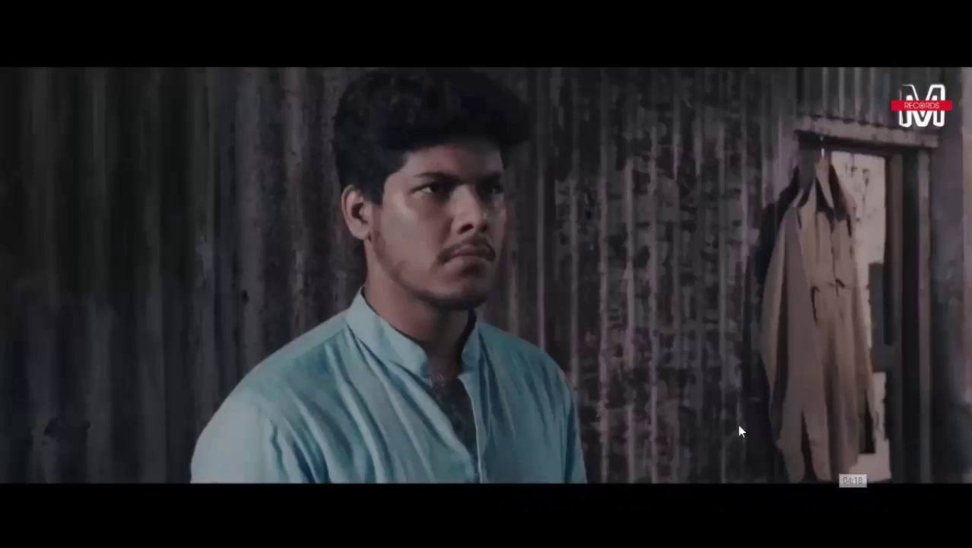
double_click(737, 424)
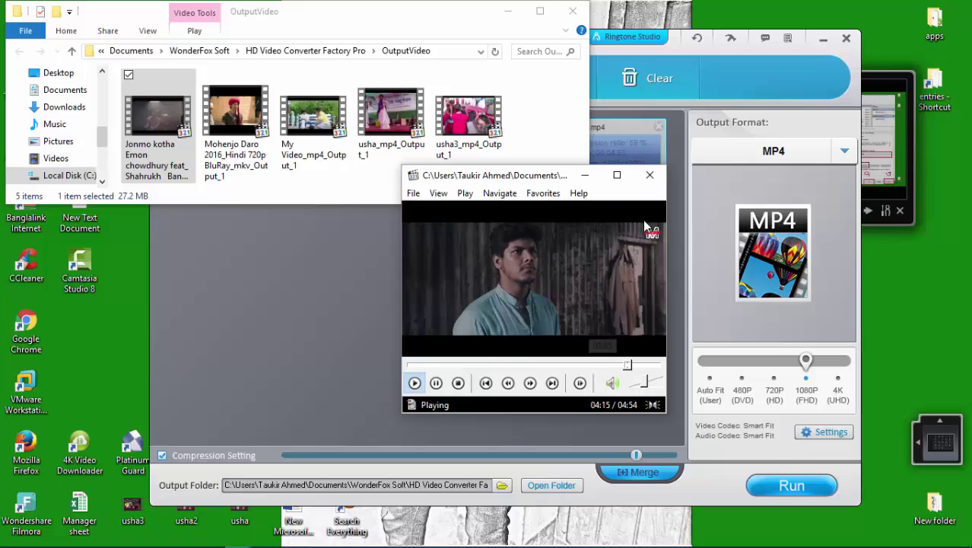
click(650, 181)
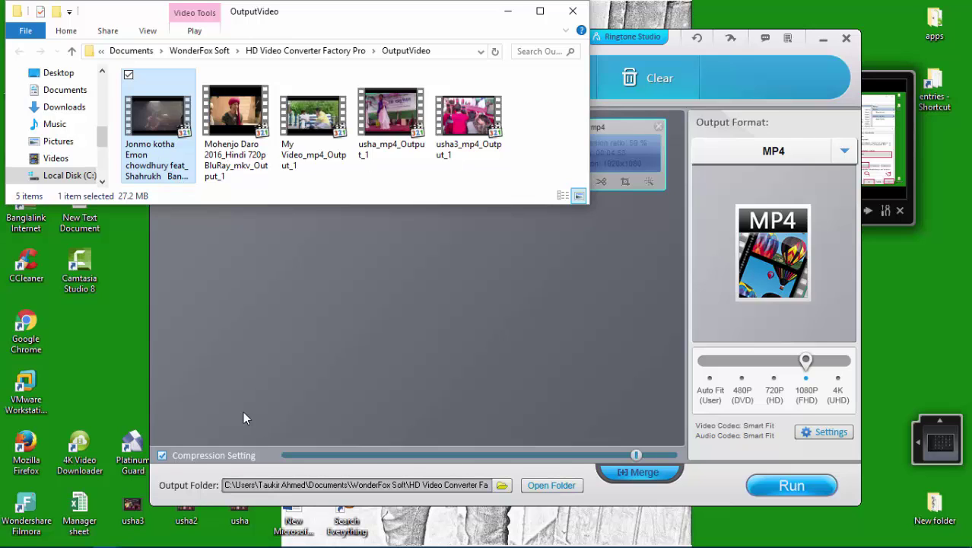
Check the file size of the compressed Jonmo kotha video in its properties, and close the output folder window.
right_click(160, 157)
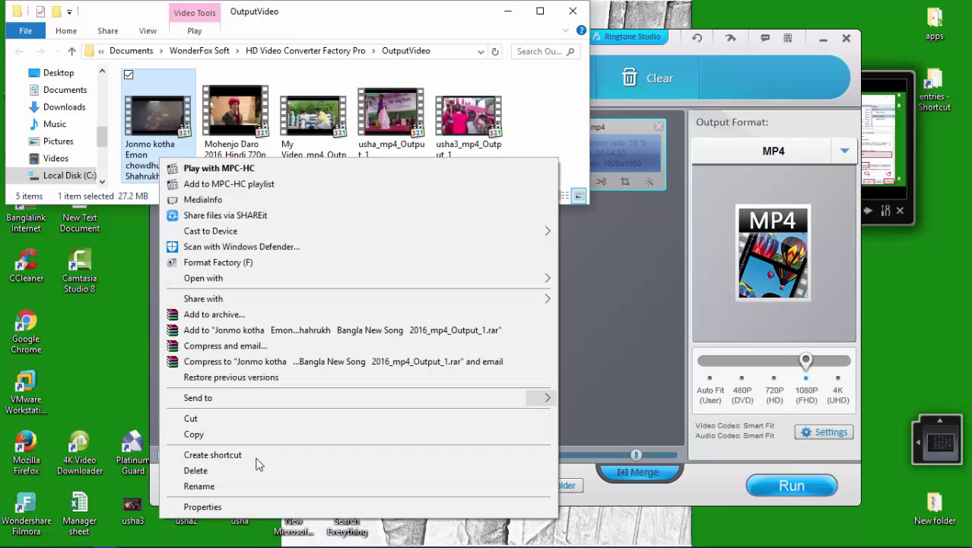
click(252, 506)
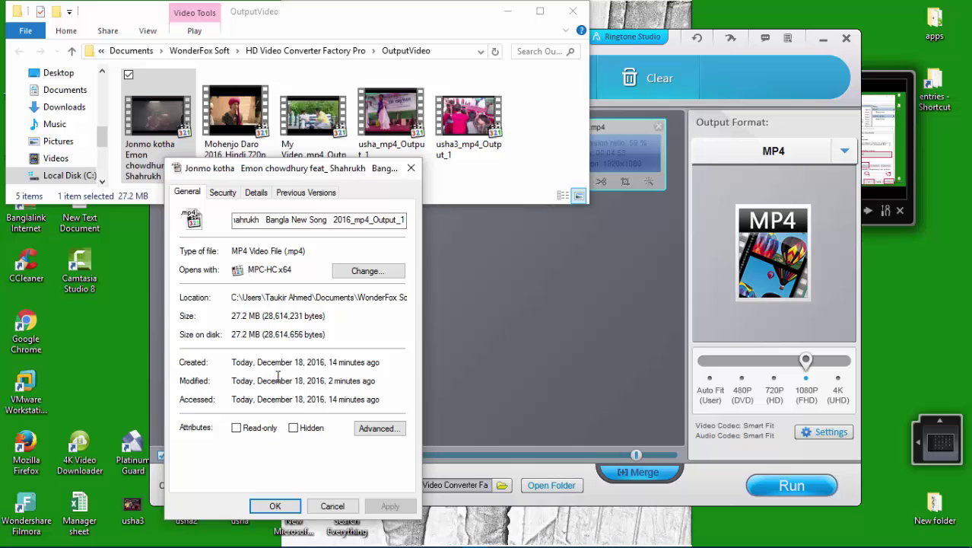
click(411, 169)
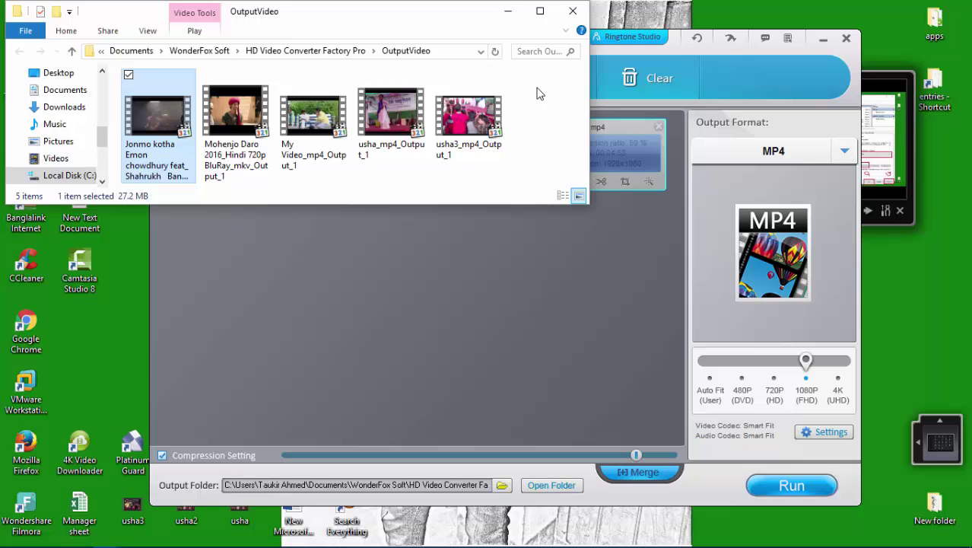
click(573, 12)
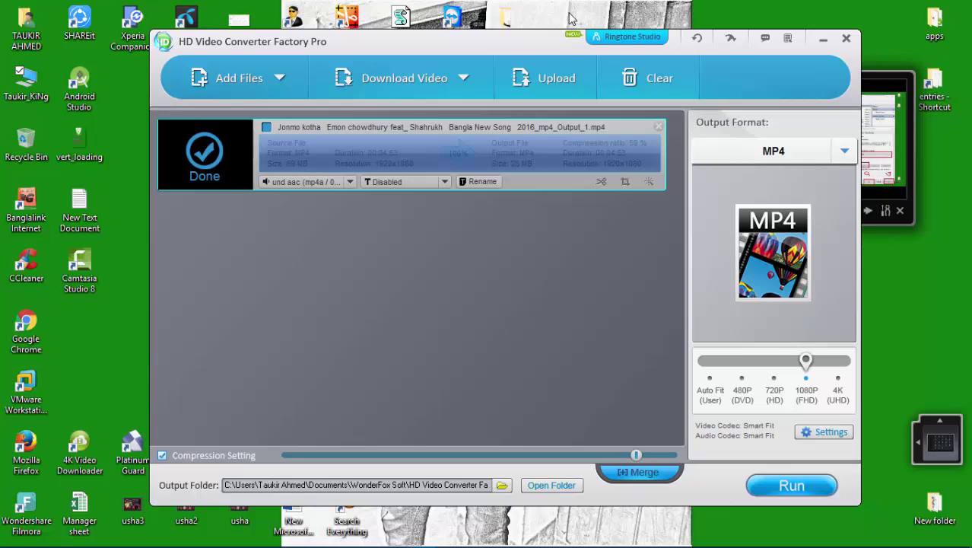
mouse_move(776, 537)
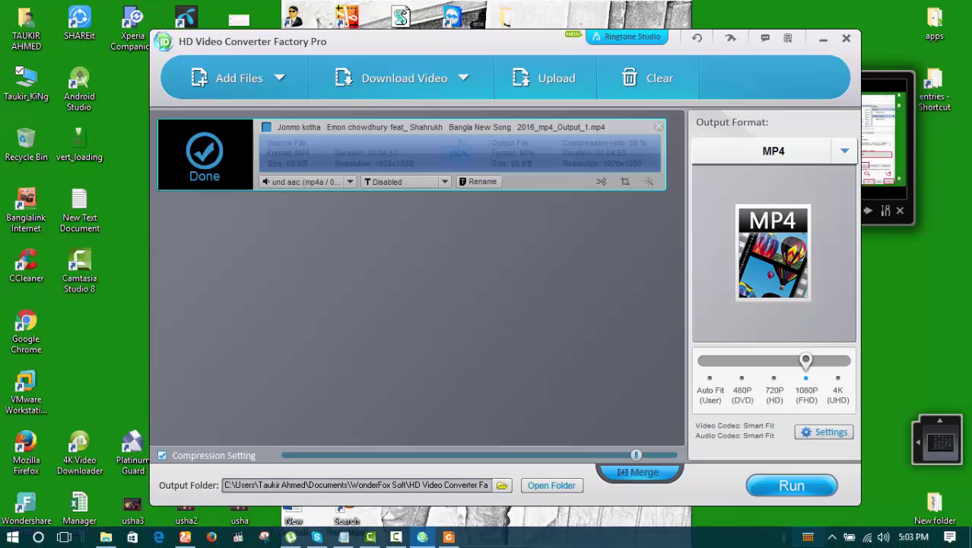
click(396, 537)
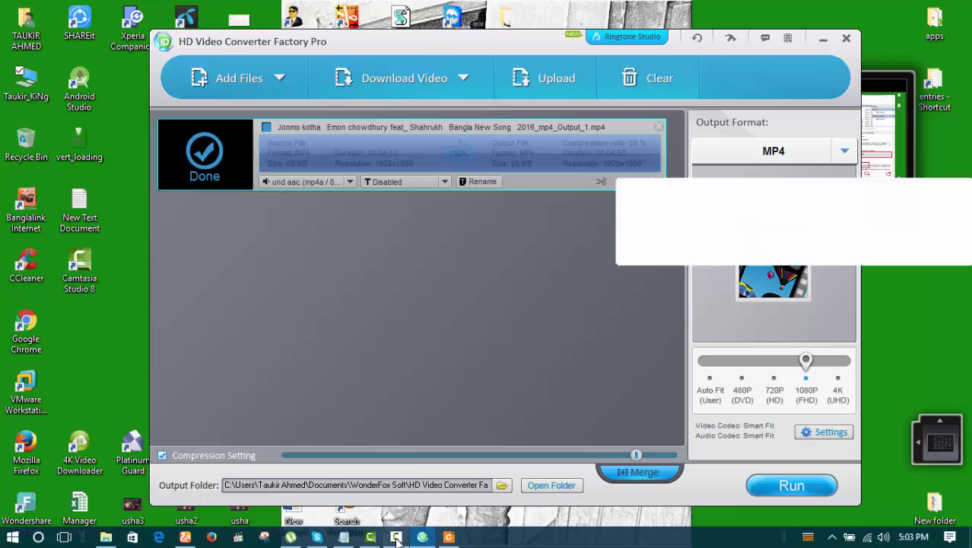